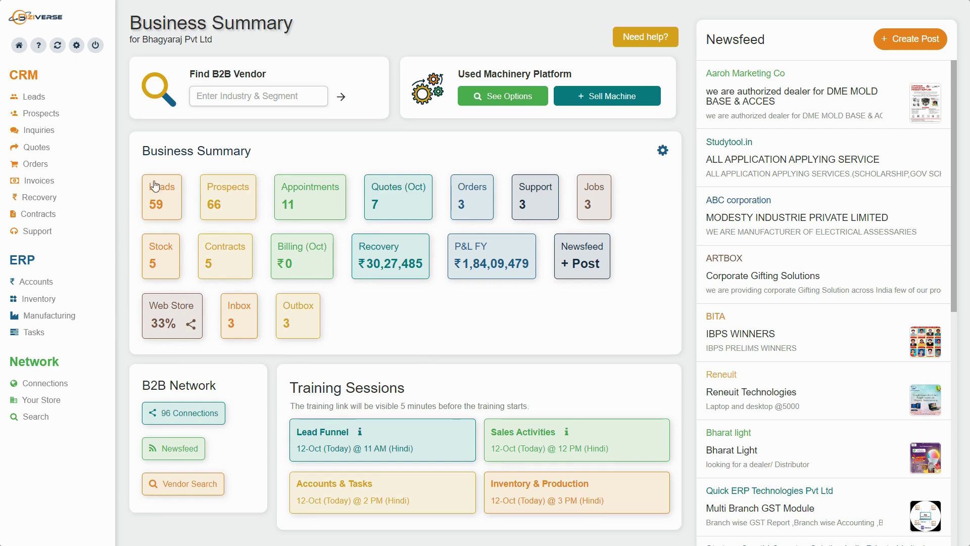
# Open the quotations list and view it filtered by this month, last month, and financial year, including the available years.
pyautogui.click(69, 151)
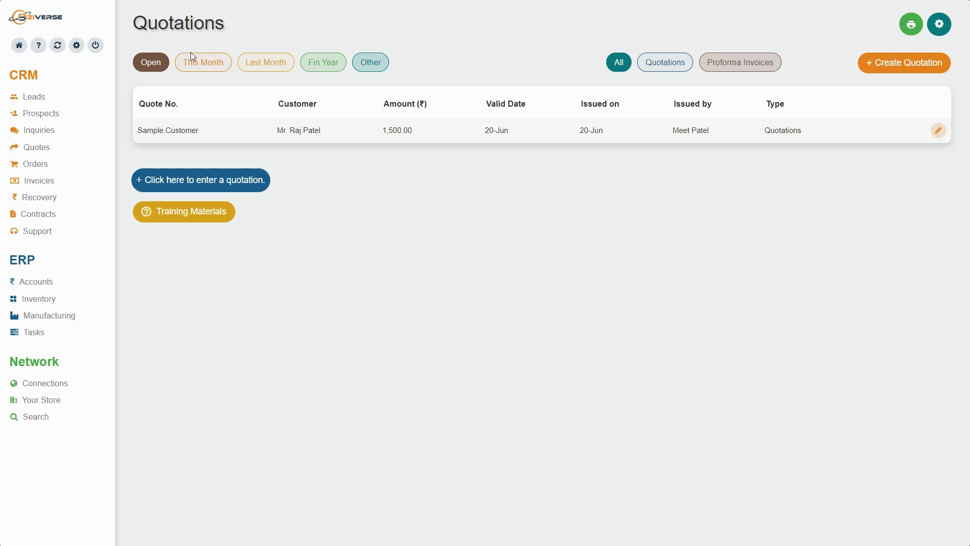
pyautogui.click(215, 69)
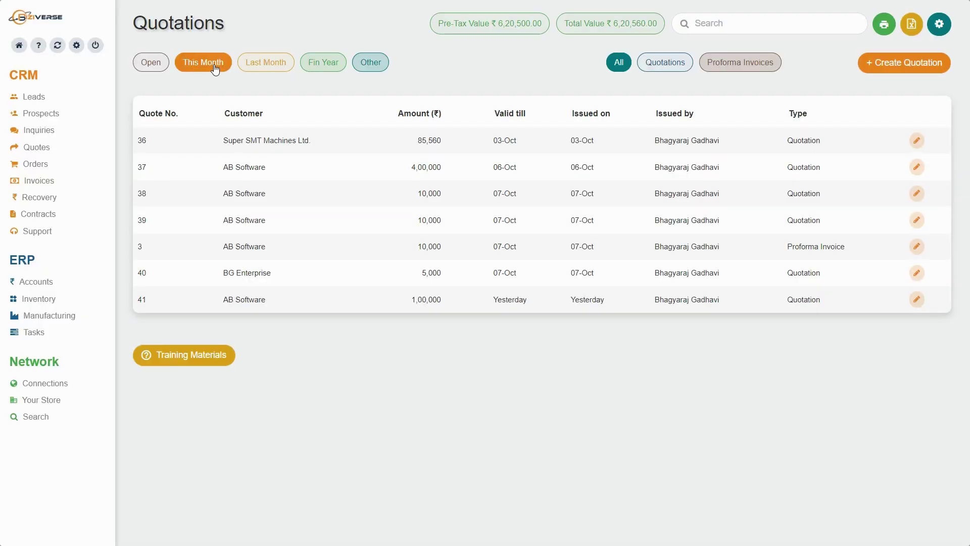
pyautogui.click(263, 70)
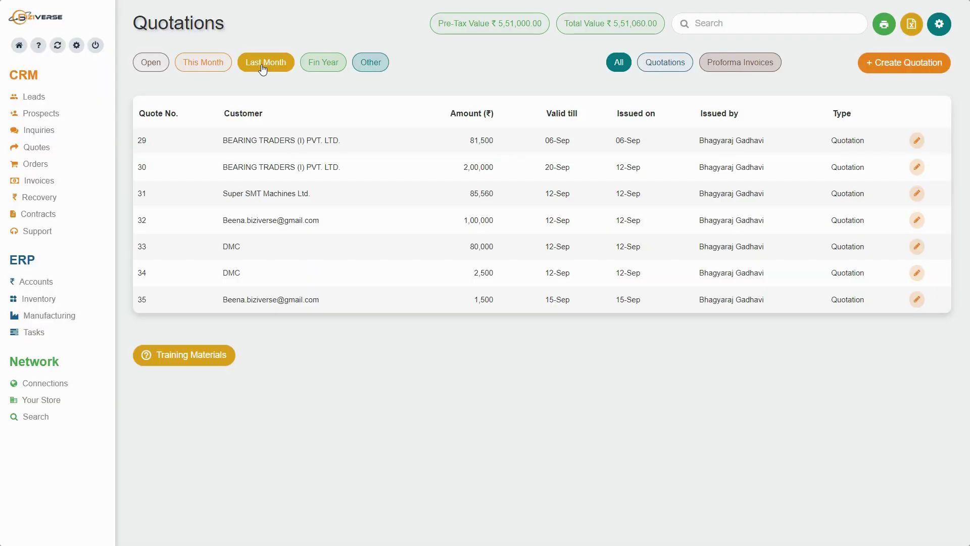
pyautogui.click(320, 70)
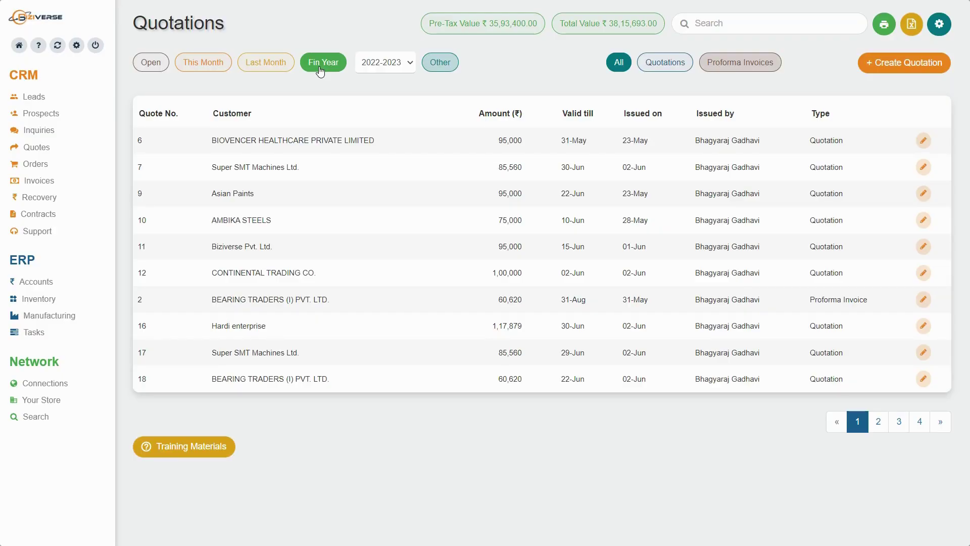
pyautogui.click(380, 68)
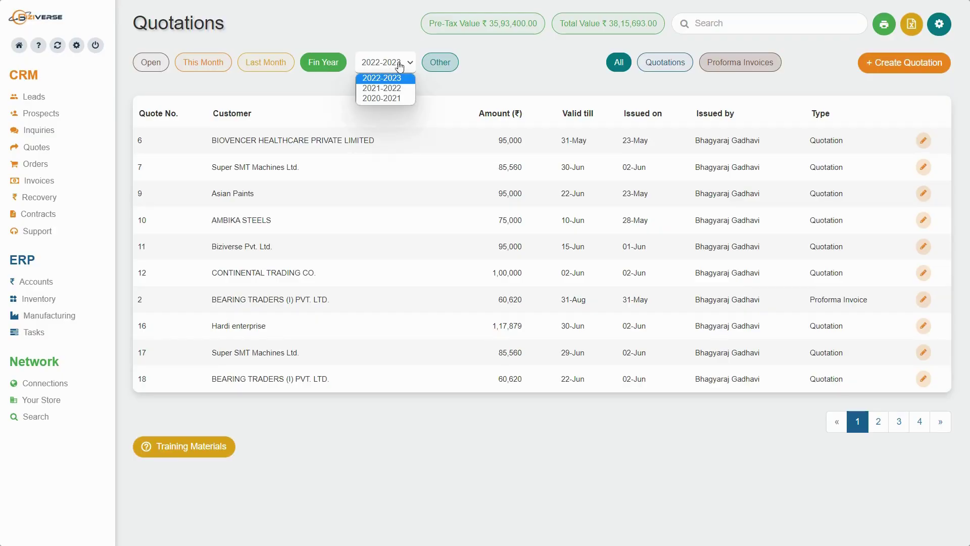
# View the month choices of the Other quotations filter, and return the list to open quotations.
pyautogui.click(435, 67)
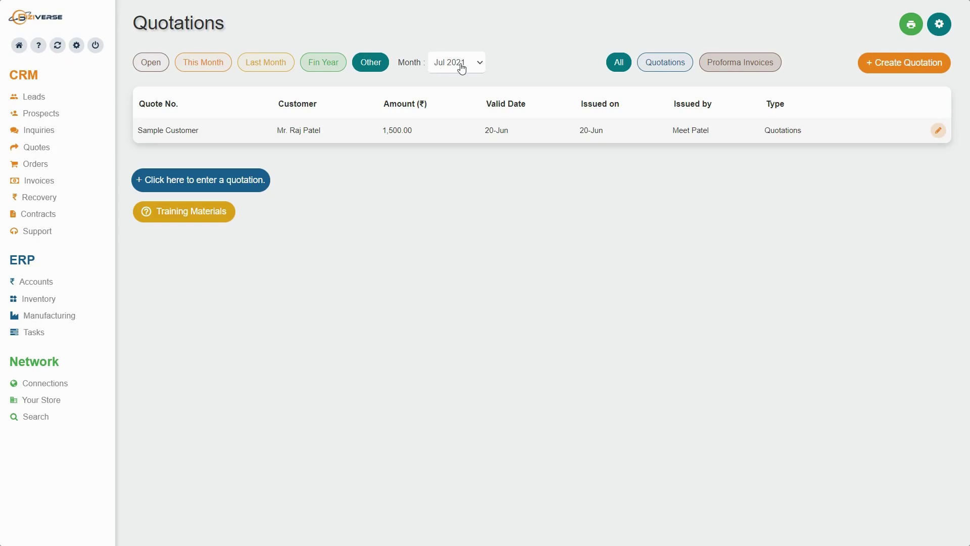
pyautogui.click(462, 67)
pyautogui.click(460, 67)
pyautogui.click(460, 67)
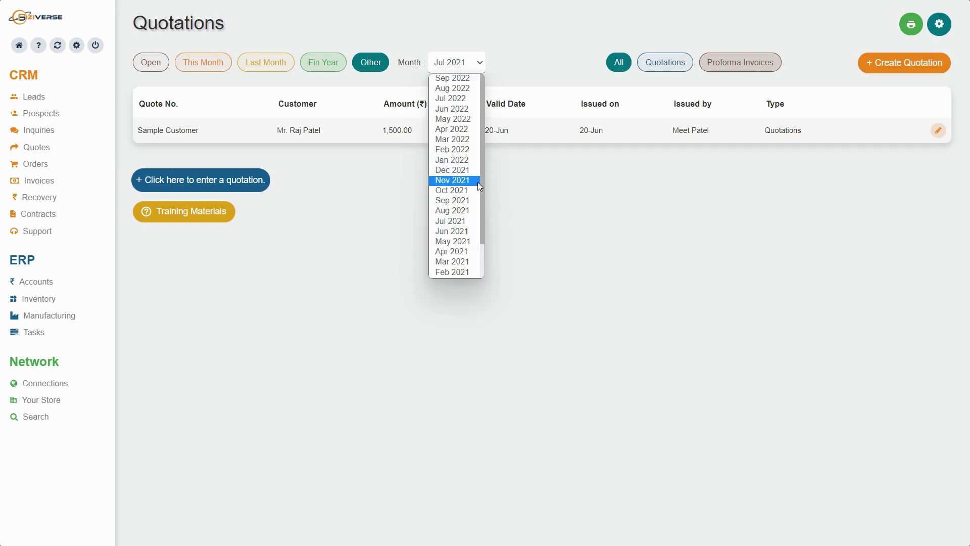
pyautogui.click(642, 293)
pyautogui.click(164, 66)
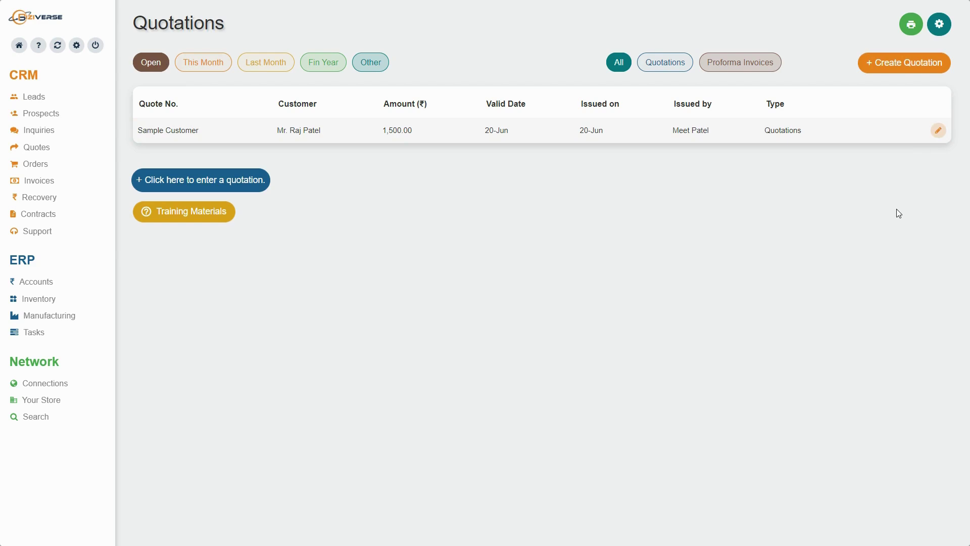
# Start creating a quotation and select AB Software as the customer.
pyautogui.click(902, 67)
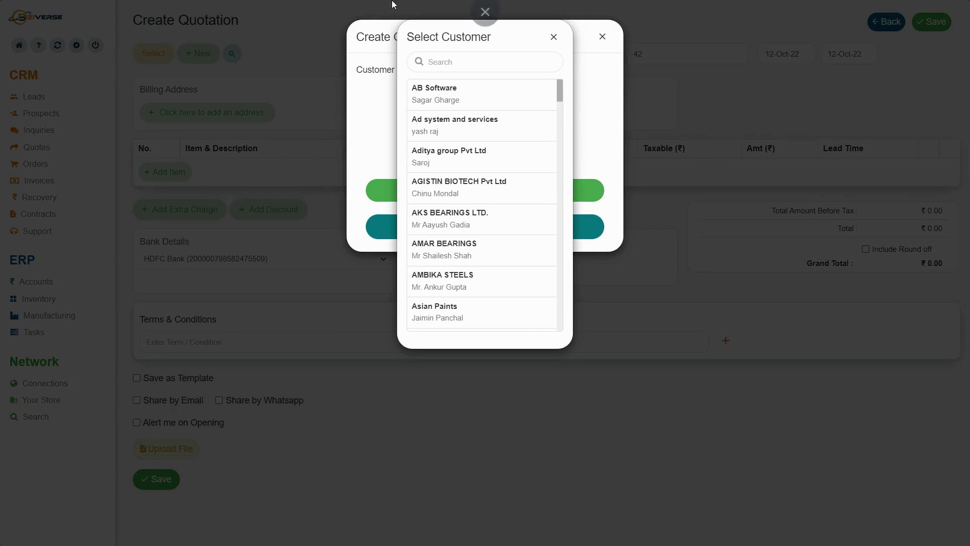
pyautogui.scroll(-2, 475, 168)
pyautogui.scroll(2, 473, 166)
pyautogui.click(464, 105)
pyautogui.click(467, 107)
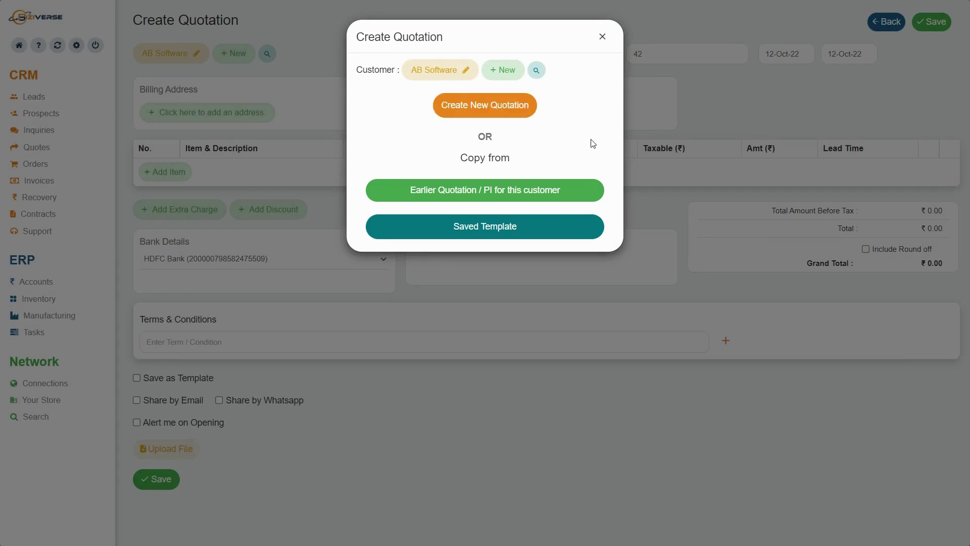
# Look at the new customer connection form without saving it, and start a blank new quotation for AB Software.
pyautogui.click(504, 71)
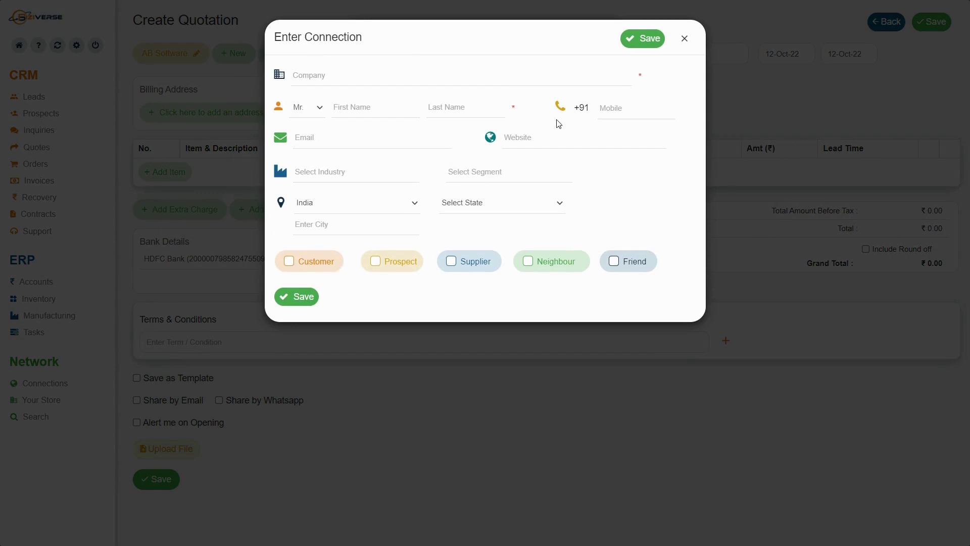
pyautogui.click(685, 42)
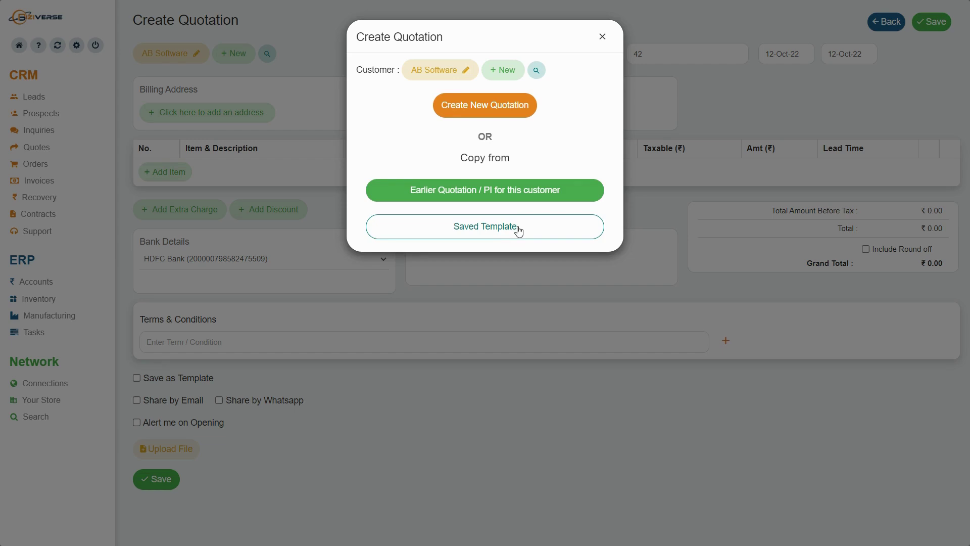
pyautogui.click(500, 111)
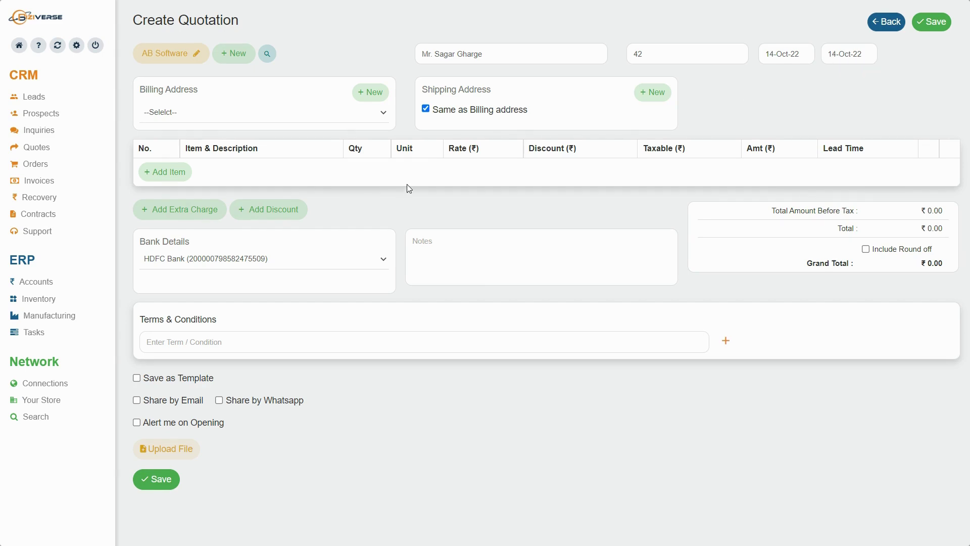
# Examine the new billing address form, including its GST field and country choices, and close it without saving.
pyautogui.click(377, 94)
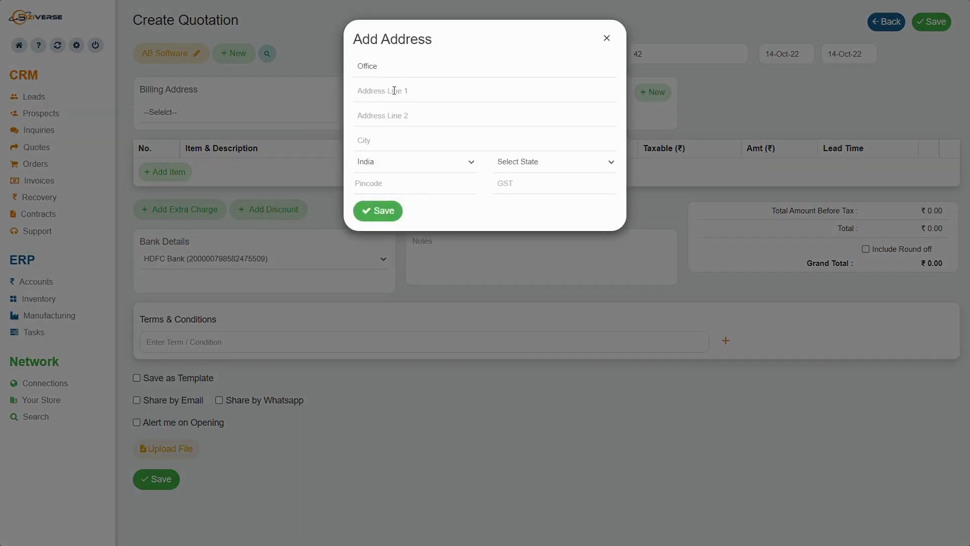
pyautogui.click(395, 91)
pyautogui.click(391, 138)
pyautogui.click(510, 182)
pyautogui.click(423, 166)
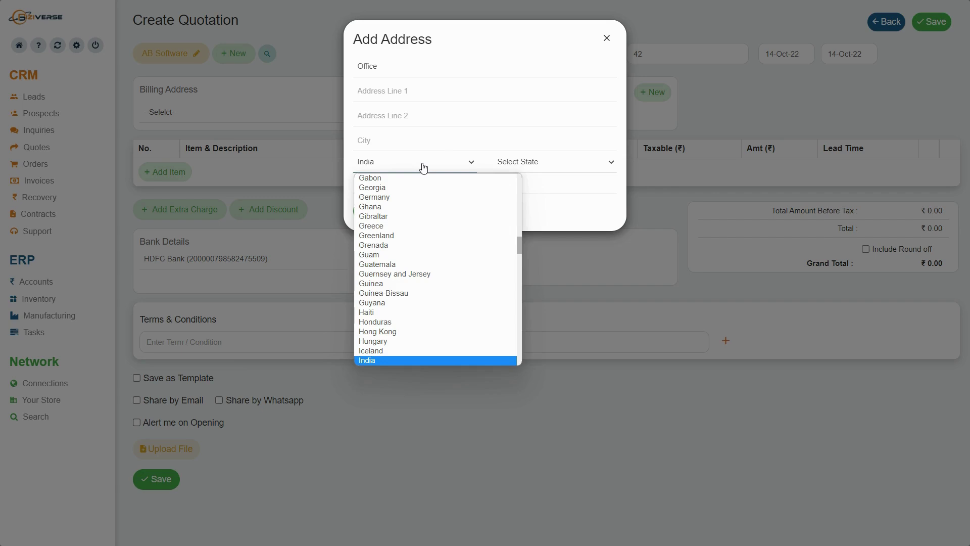
pyautogui.click(471, 124)
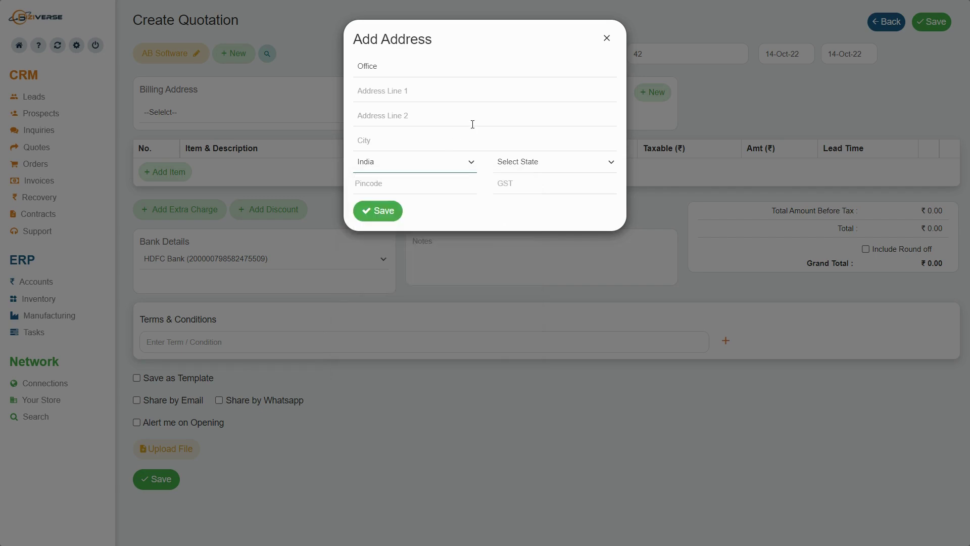
pyautogui.click(471, 124)
pyautogui.click(606, 39)
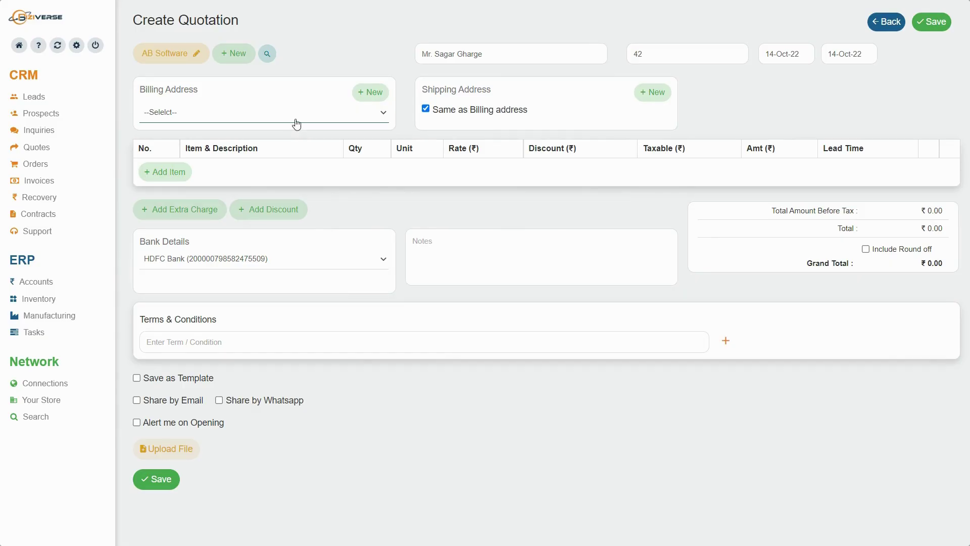
# Set the billing address to Office (Ahmedabad), and look at the new shipping address form without saving it.
pyautogui.click(297, 121)
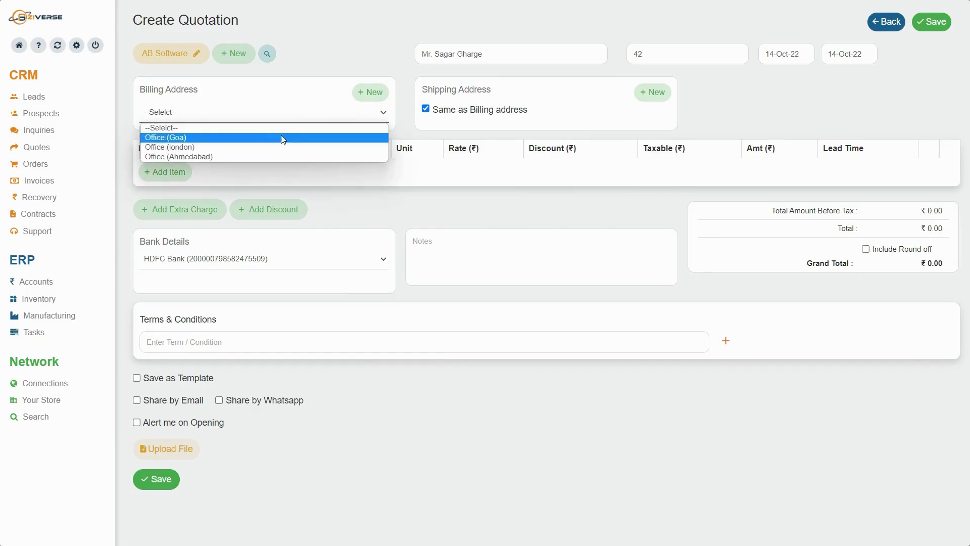
pyautogui.click(253, 154)
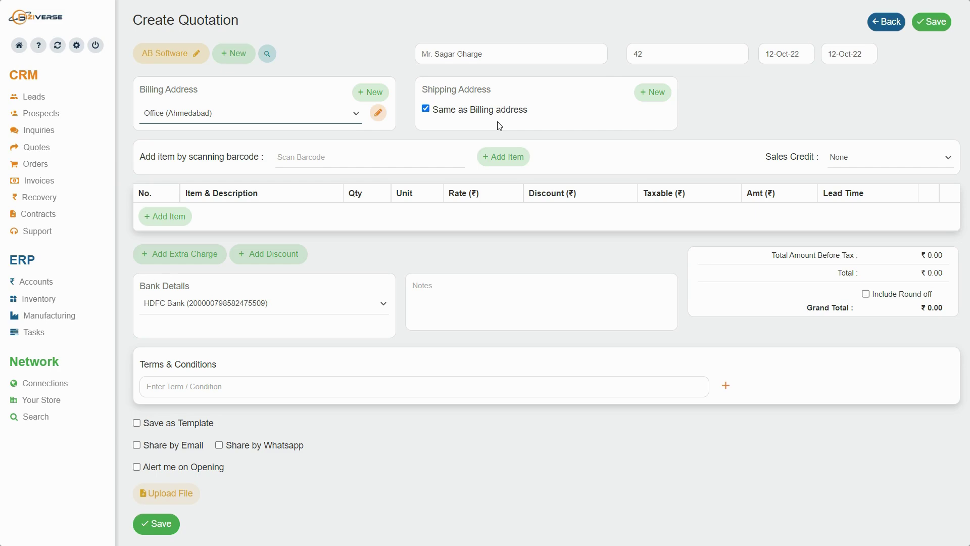
pyautogui.click(641, 96)
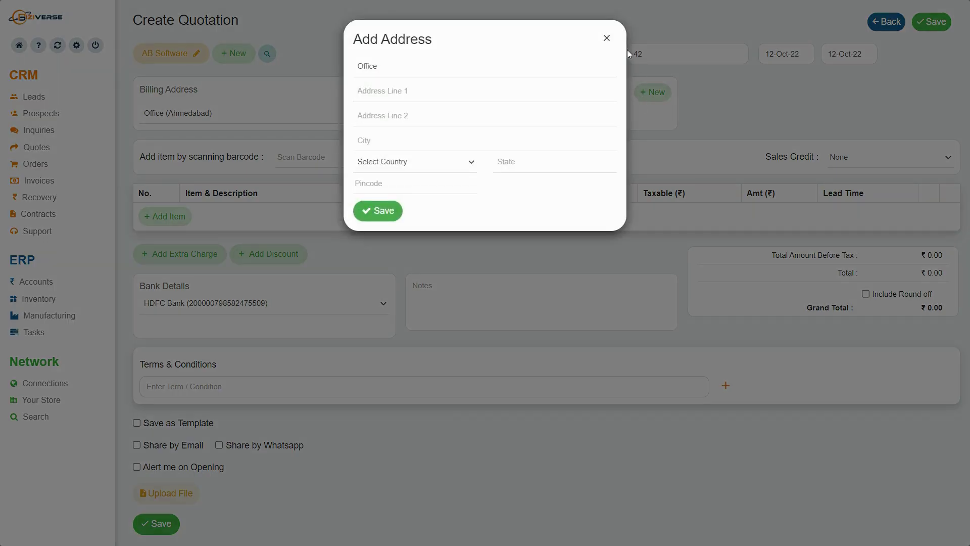
pyautogui.click(608, 39)
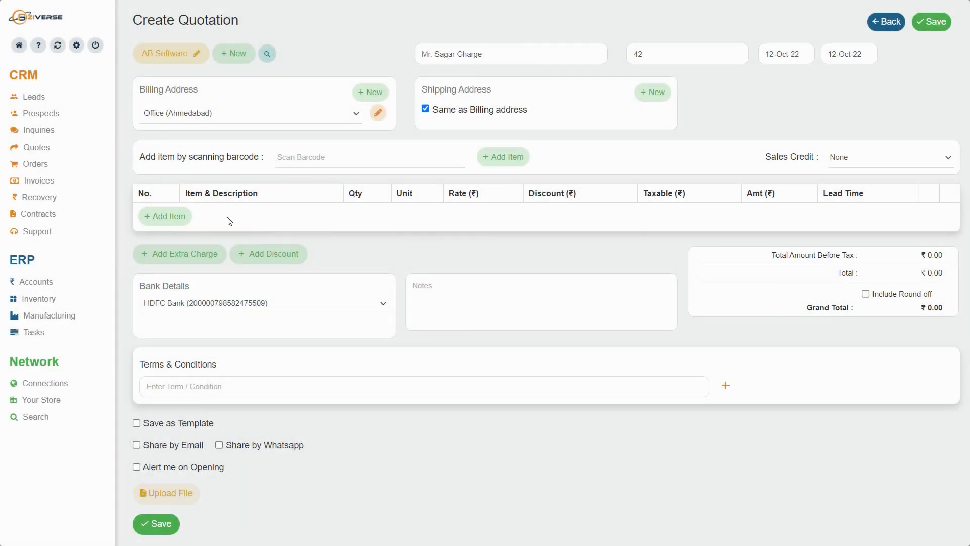
# Begin a new quotation item for PCB with quantity 1 at a rate of ₹15,000.
pyautogui.click(174, 224)
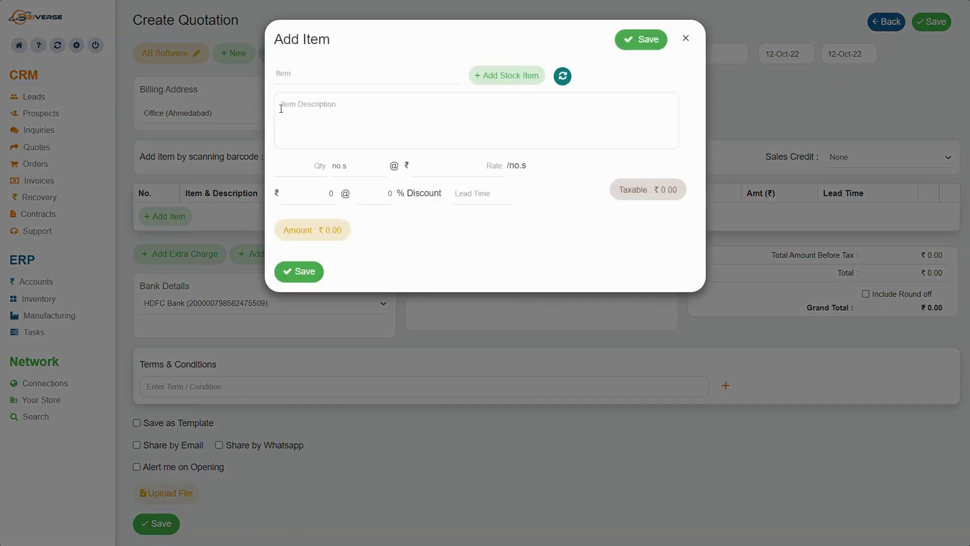
pyautogui.click(314, 87)
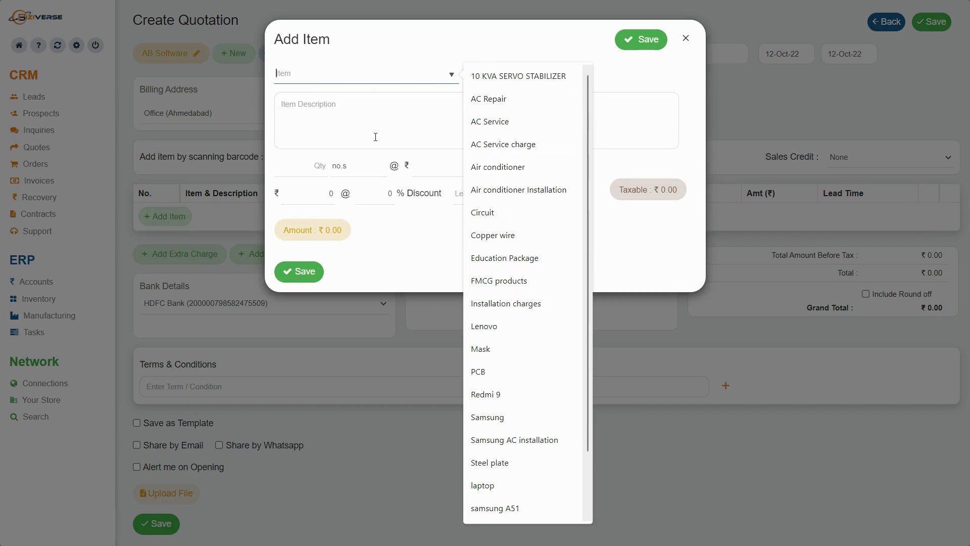
pyautogui.click(517, 368)
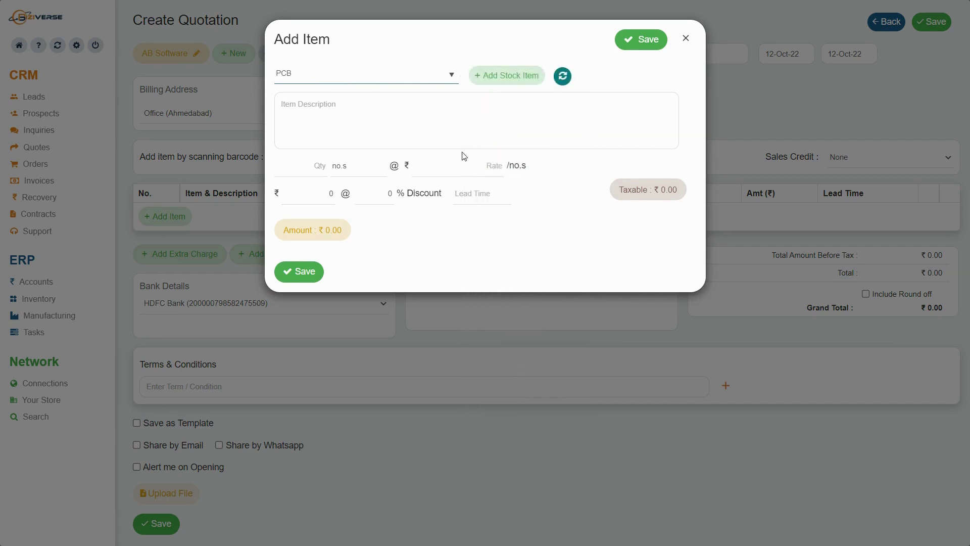
pyautogui.click(468, 167)
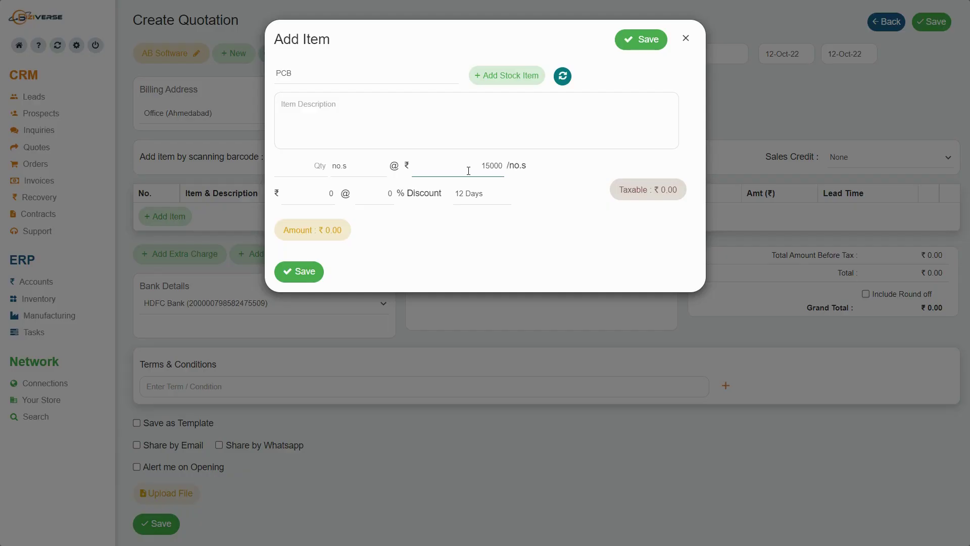
pyautogui.click(306, 173)
pyautogui.write('1')
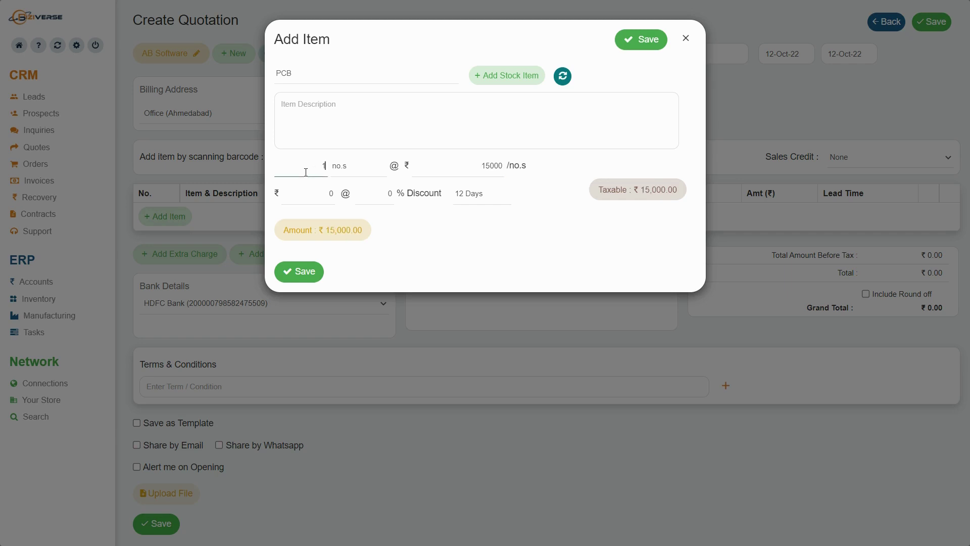
# Set the PCB item's discount amount to ₹10.50.
pyautogui.click(298, 197)
pyautogui.write('100')
pyautogui.press('BackSpace')
pyautogui.press('BackSpace')
# Clear the PCB item's lead time and save the item to the quotation.
pyautogui.click(466, 194)
pyautogui.press('BackSpace')
pyautogui.press('BackSpace')
pyautogui.press('BackSpace')
pyautogui.press('BackSpace')
pyautogui.press('BackSpace')
pyautogui.press('BackSpace')
pyautogui.press('BackSpace')
pyautogui.click(483, 221)
pyautogui.click(306, 278)
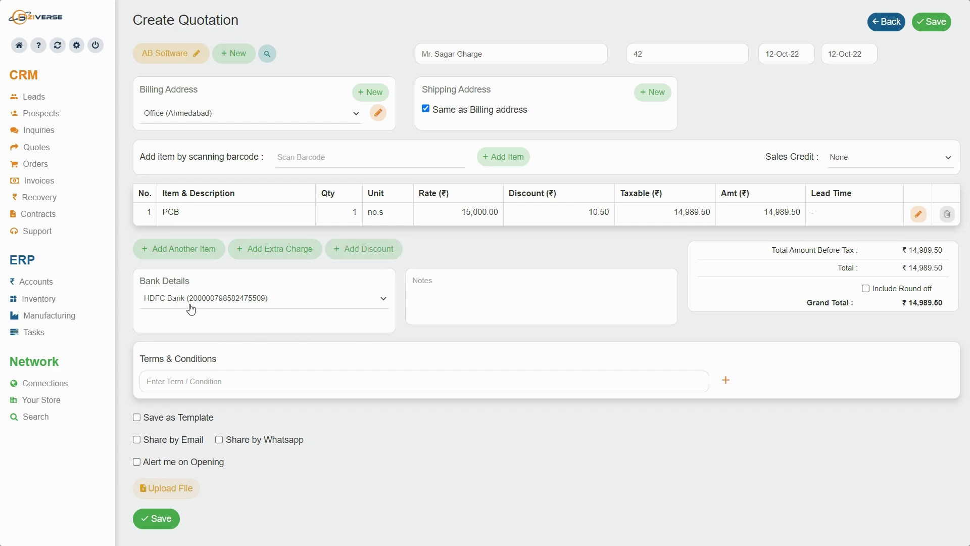
# Look at the quotation's bank account choices and the notes field without changing them.
pyautogui.click(174, 301)
pyautogui.click(173, 302)
pyautogui.click(479, 291)
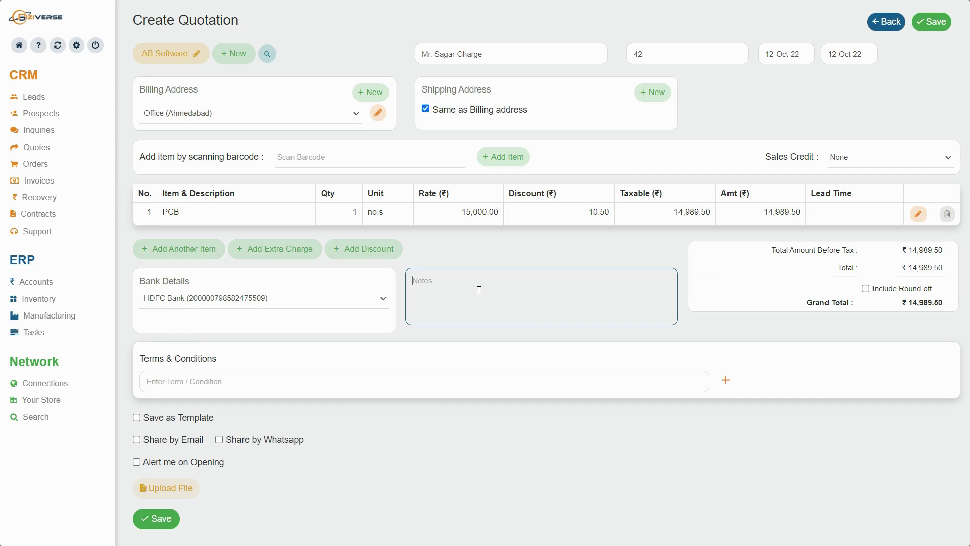
pyautogui.click(473, 366)
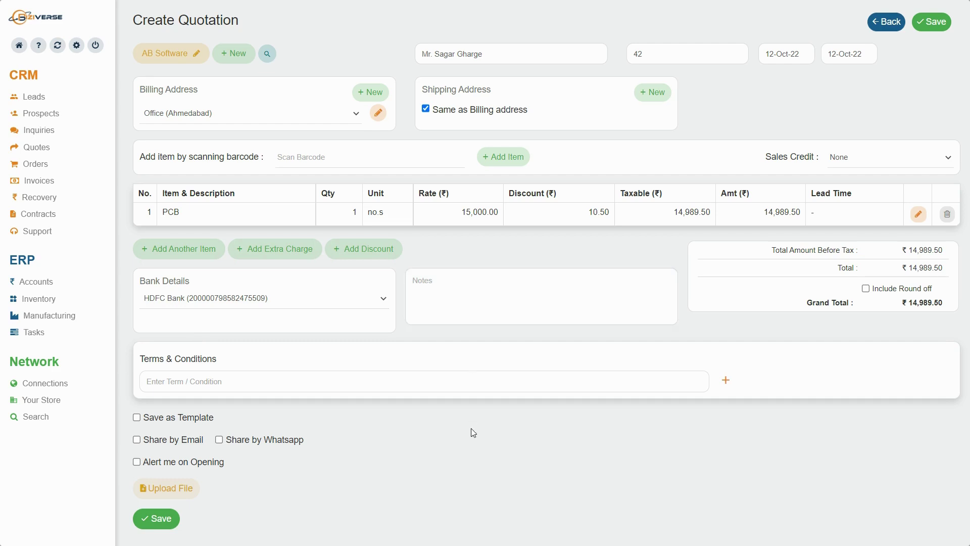
# Add "50% Advance" to the quotation's terms and conditions.
pyautogui.click(195, 392)
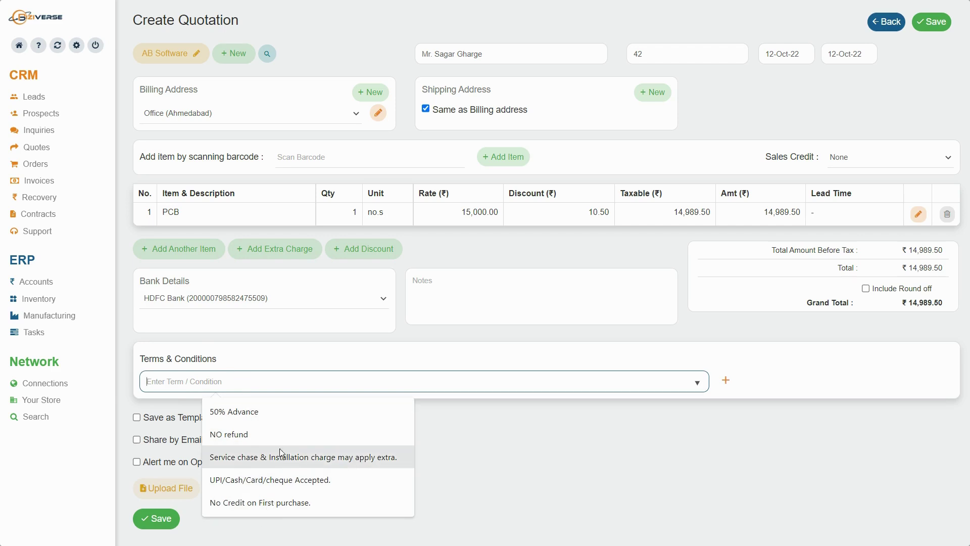
pyautogui.click(277, 413)
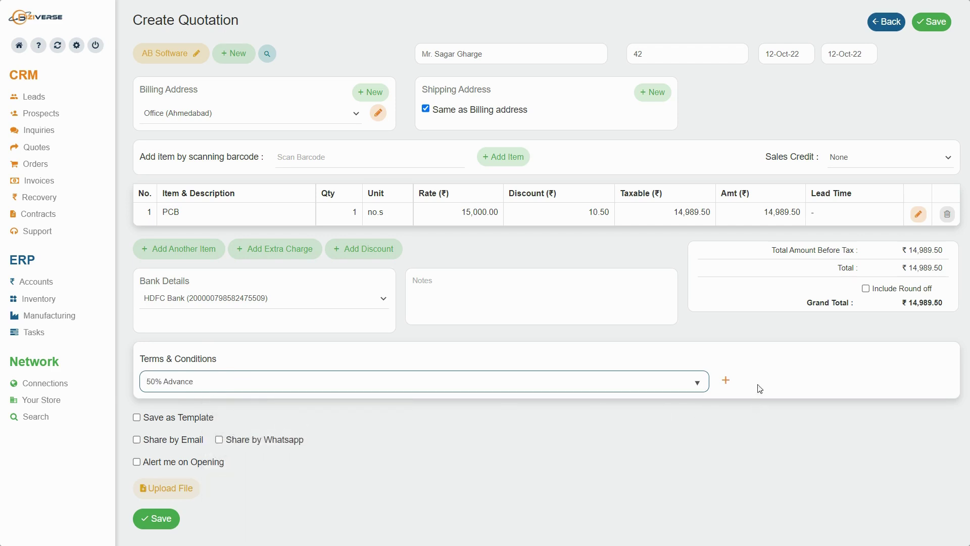
pyautogui.click(724, 385)
# Enable saving the quotation as a template and name the template 18.
pyautogui.scroll(-1, 614, 450)
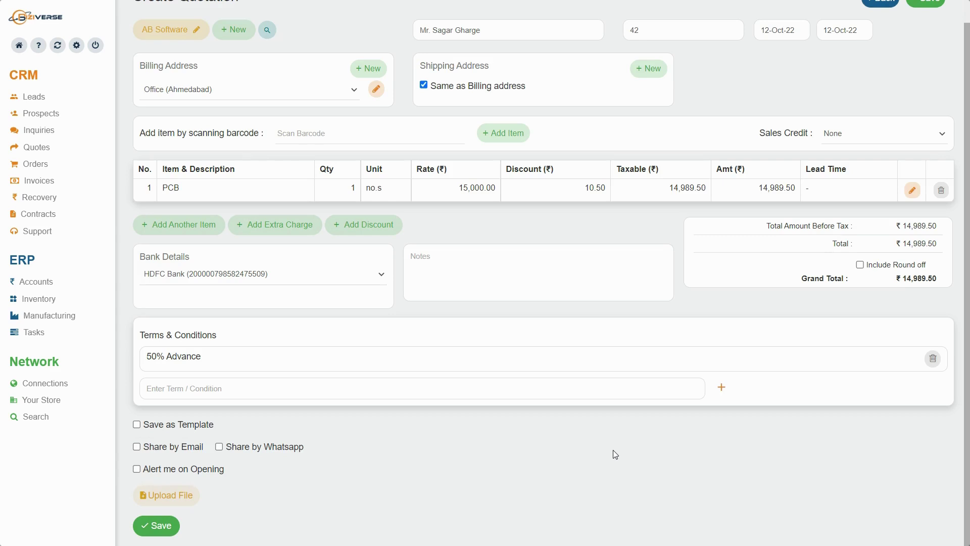
pyautogui.scroll(1, 430, 455)
pyautogui.click(150, 461)
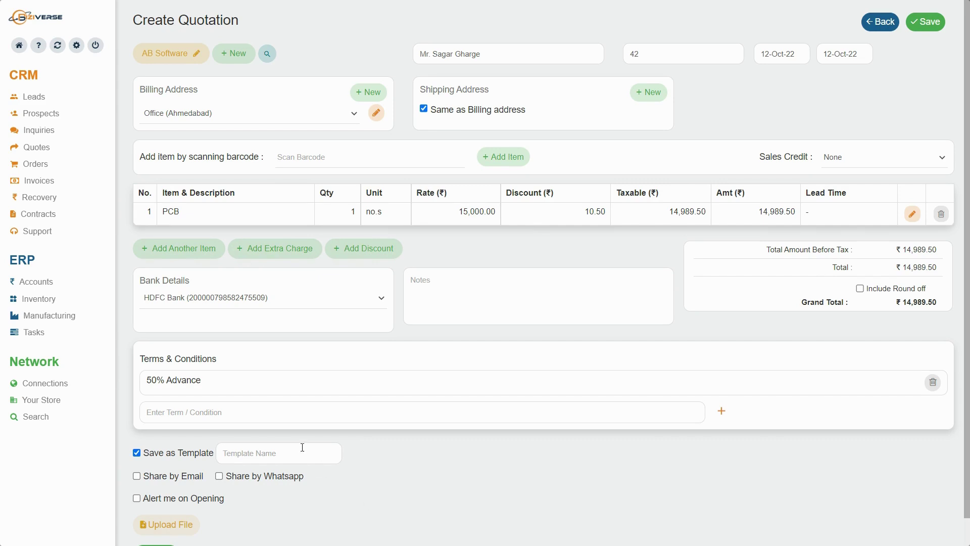
pyautogui.click(286, 447)
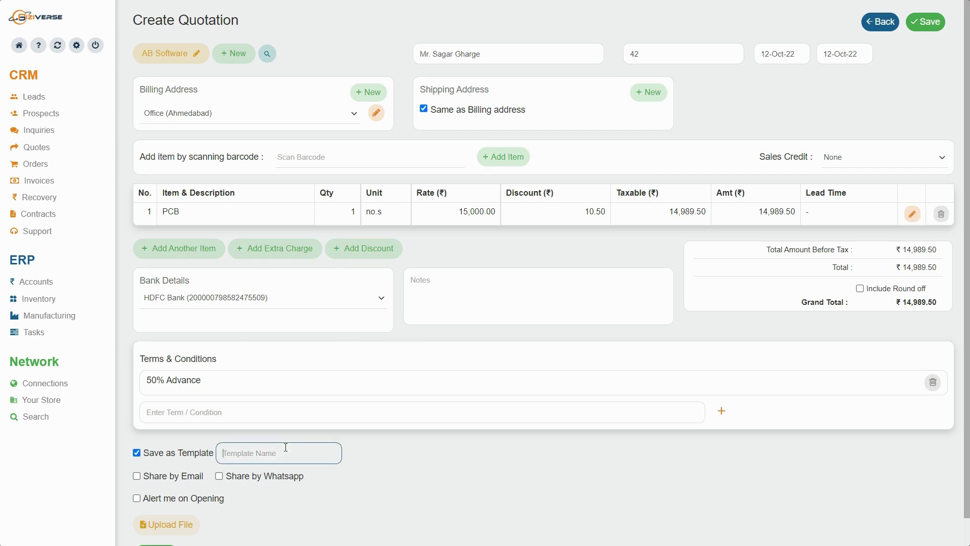
pyautogui.write('18')
pyautogui.scroll(-1, 286, 448)
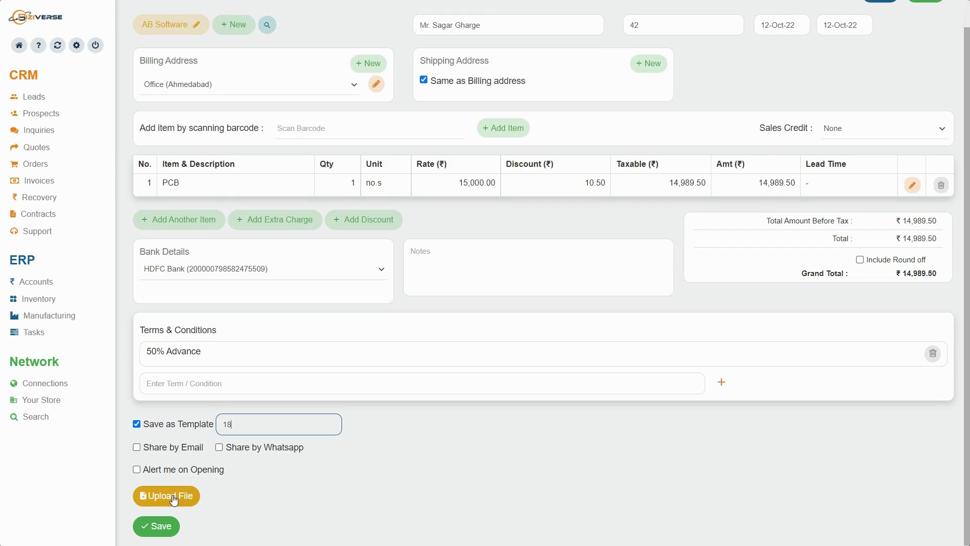
# Save the quotation and review its printable document from start to end, cancelling the print itself.
pyautogui.click(165, 533)
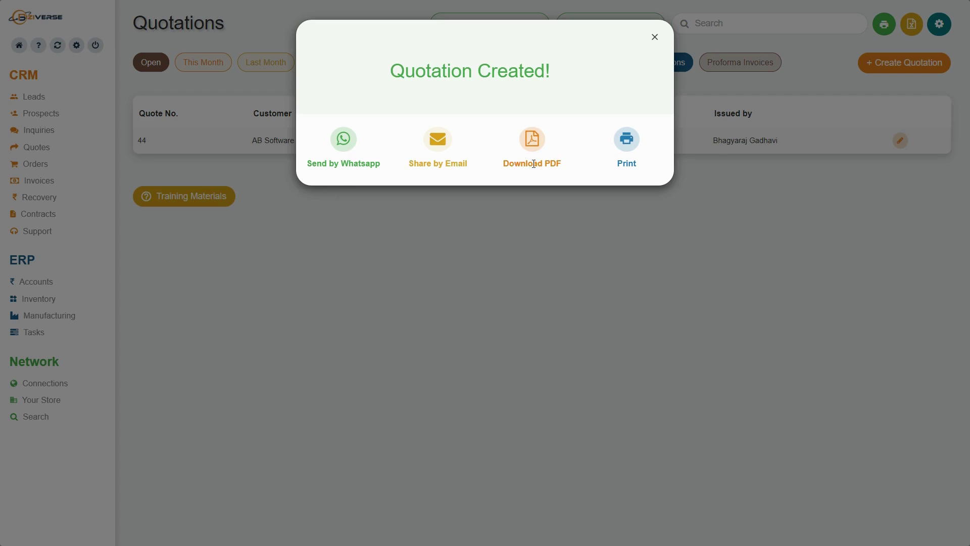
pyautogui.click(628, 141)
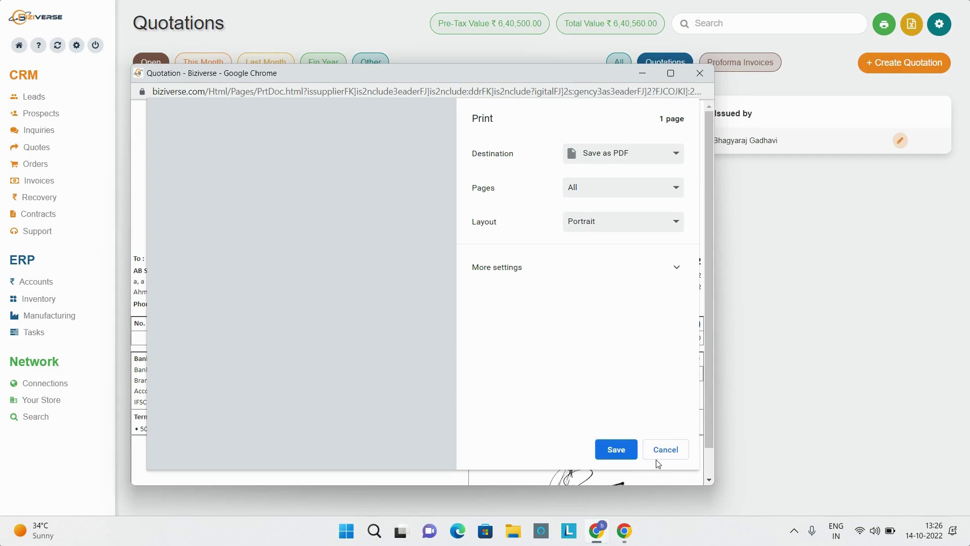
pyautogui.click(666, 455)
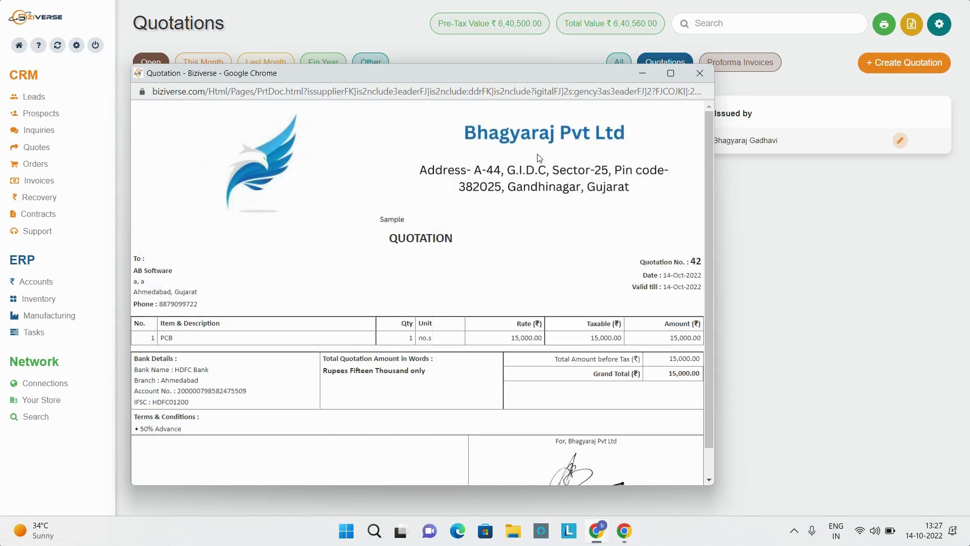
pyautogui.scroll(-1, 548, 248)
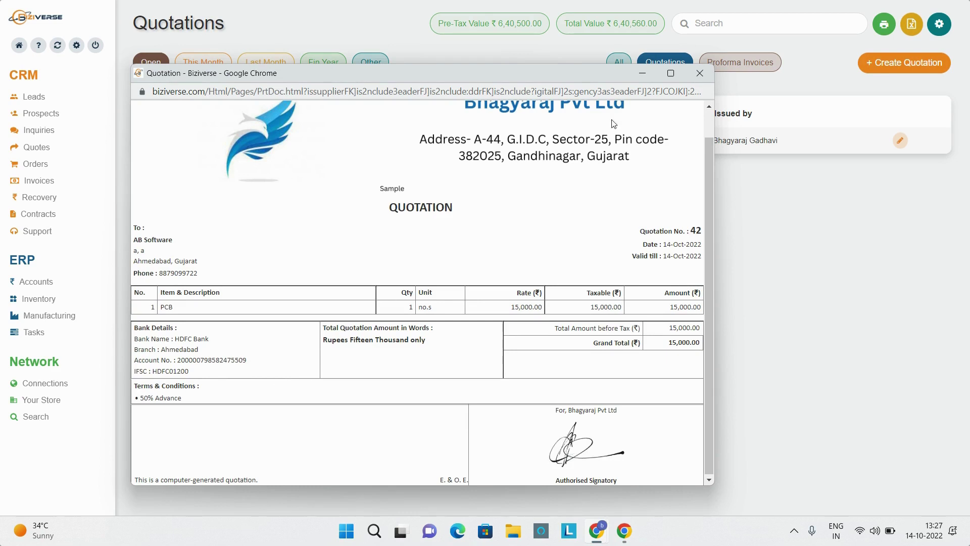
pyautogui.click(712, 76)
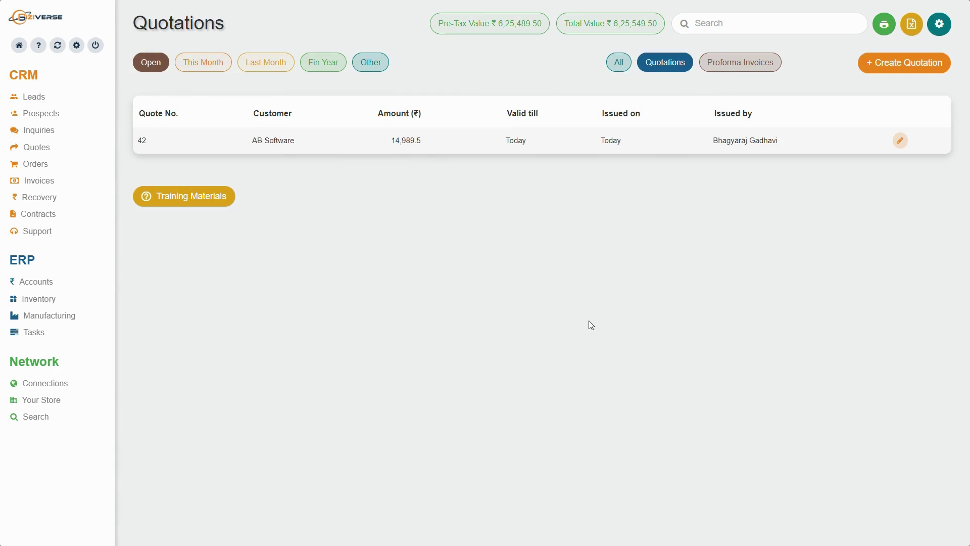
# Start a new proforma invoice for the customer AB Software.
pyautogui.click(728, 70)
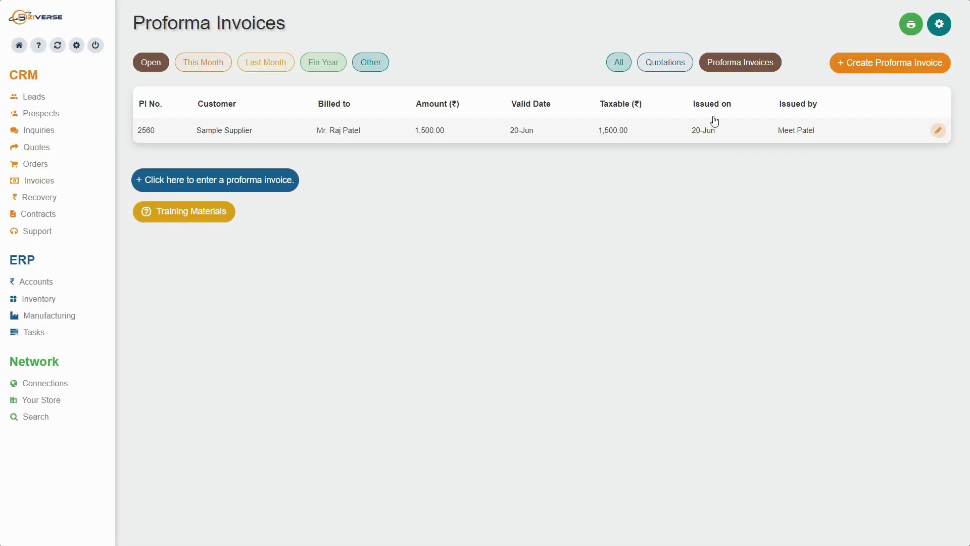
pyautogui.click(922, 65)
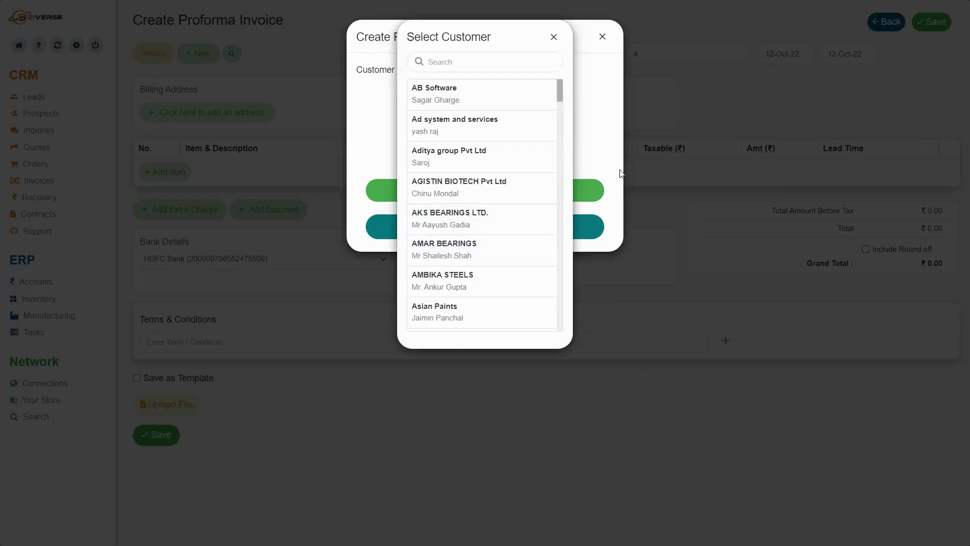
pyautogui.click(500, 104)
# Fill the AB Software proforma invoice from saved template 18 and save it.
pyautogui.click(470, 235)
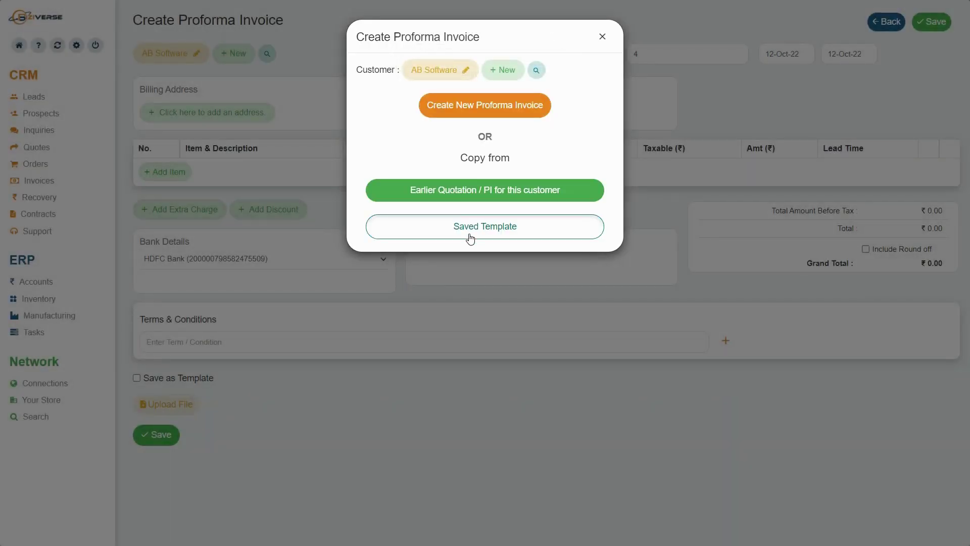
pyautogui.click(633, 222)
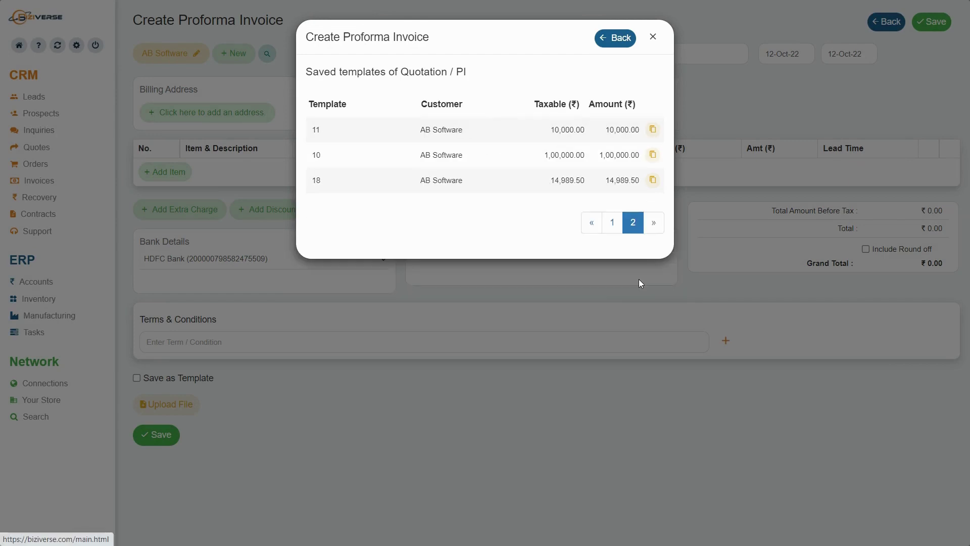
pyautogui.click(533, 178)
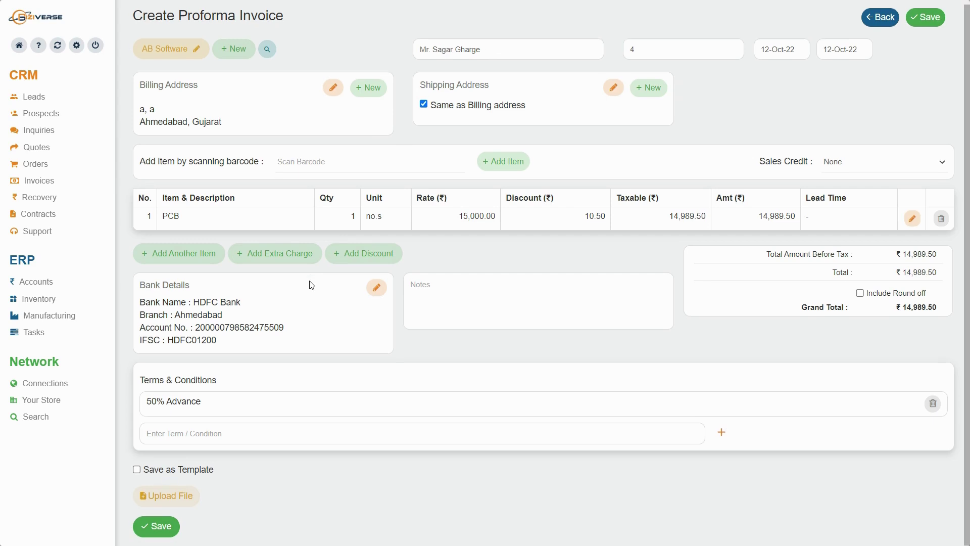
pyautogui.click(153, 524)
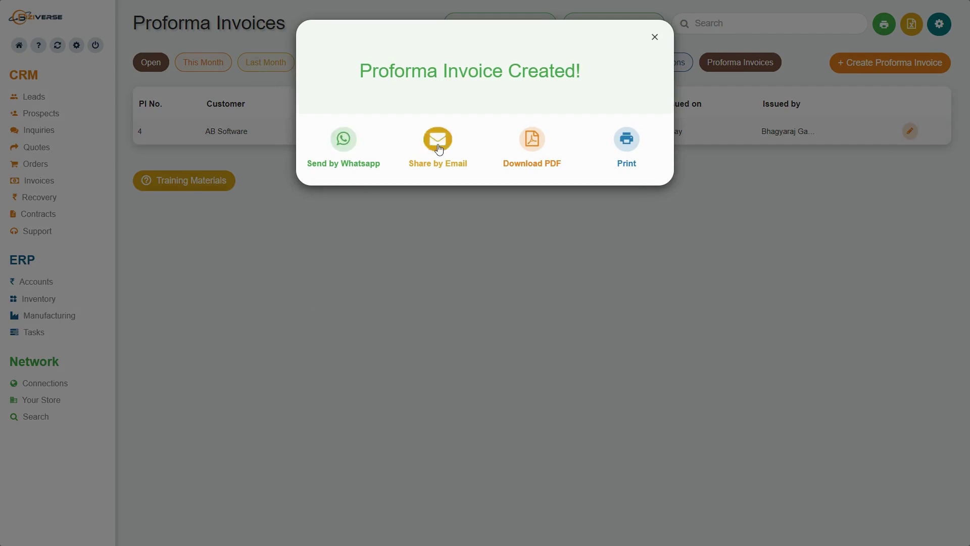
pyautogui.click(662, 41)
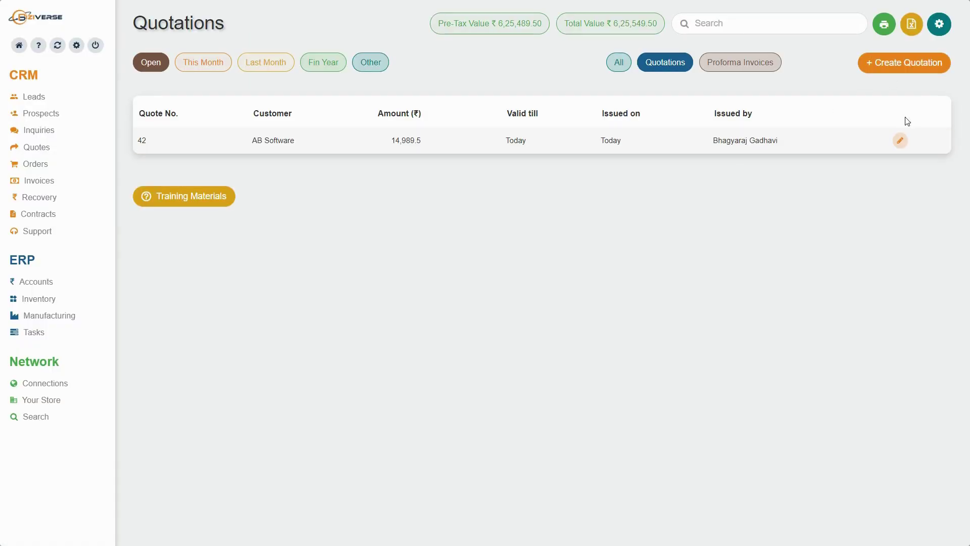
# Open the details of AB Software's quotation, examine the status choices and available actions, and close the details.
pyautogui.click(900, 140)
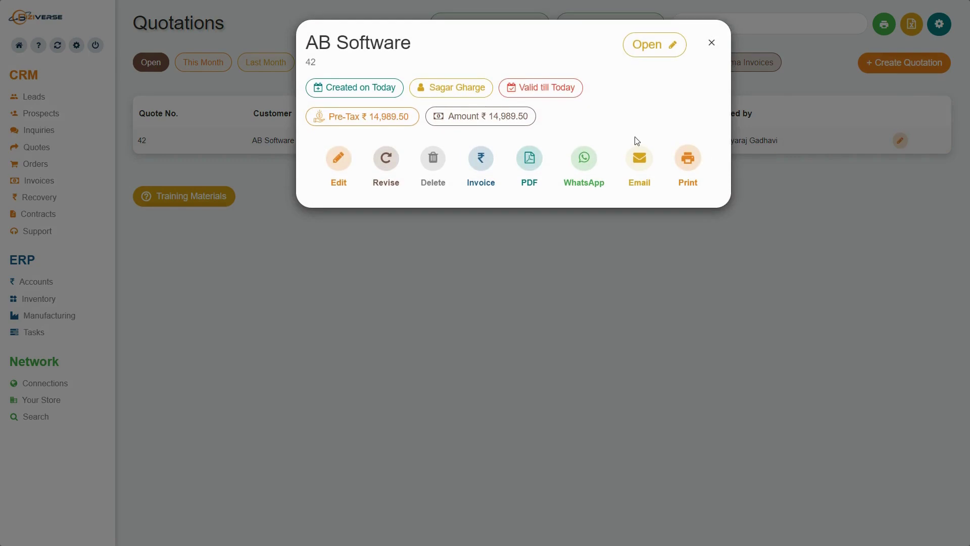
pyautogui.click(672, 46)
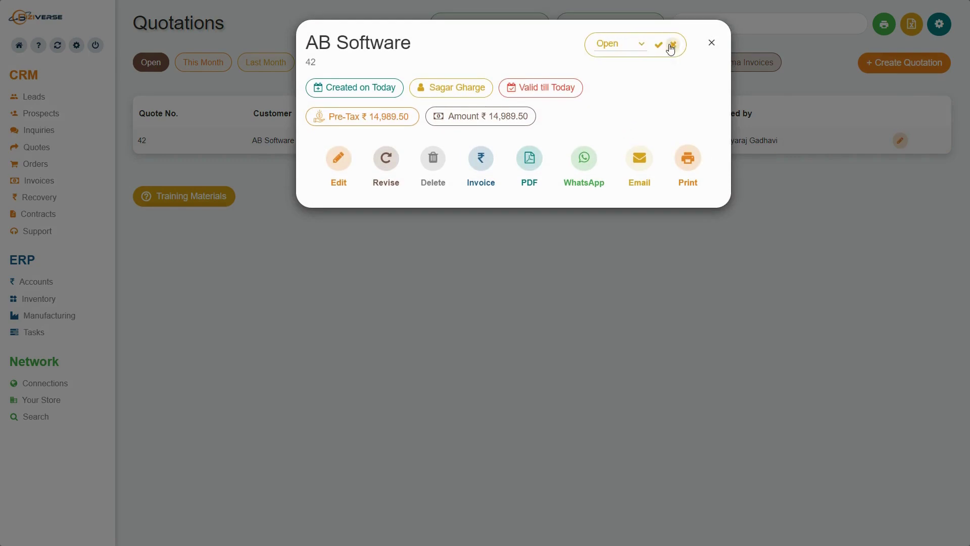
pyautogui.click(631, 50)
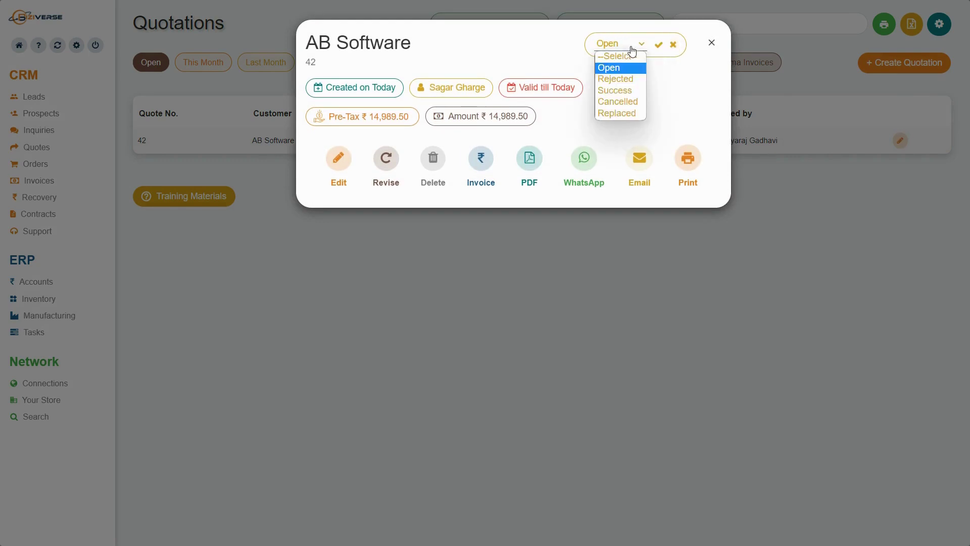
pyautogui.click(667, 74)
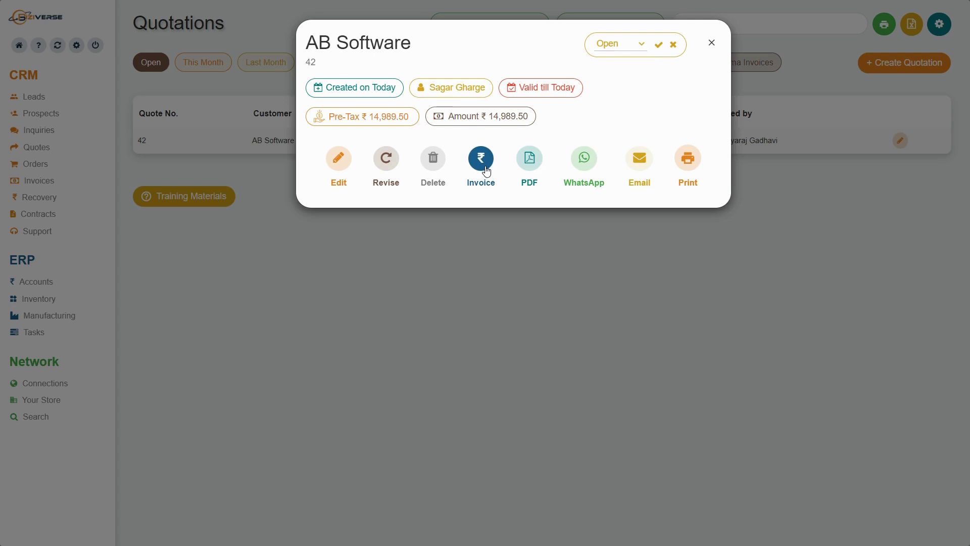
pyautogui.click(620, 219)
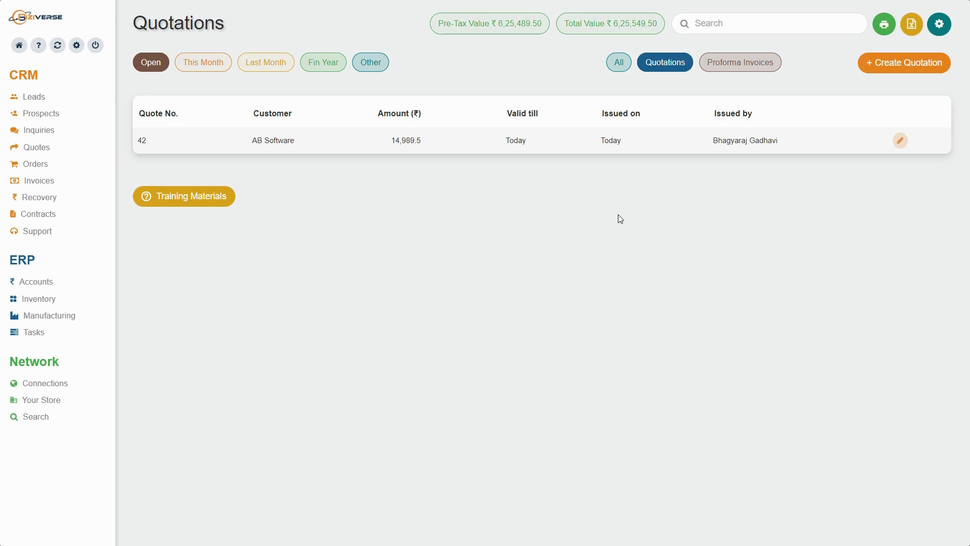